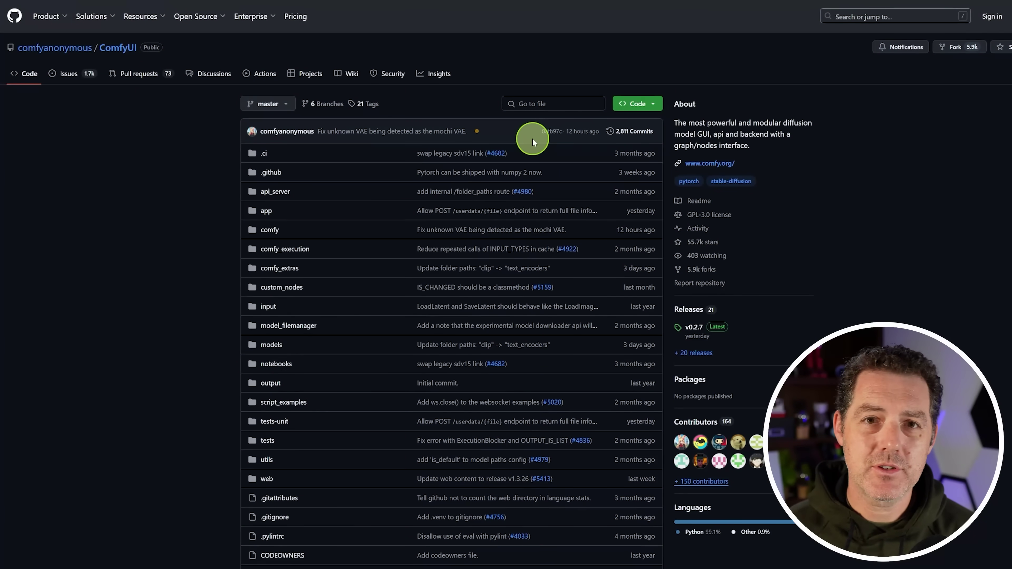
- Save the ComfyUI Windows portable NVIDIA zip from the README's direct link to the desktop
mouse_move(140, 16)
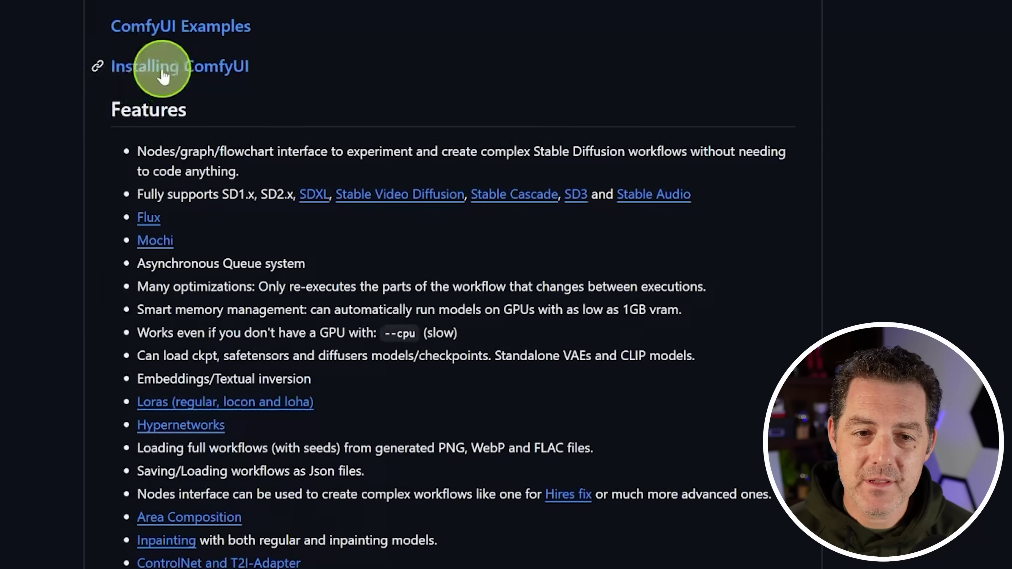
click(164, 74)
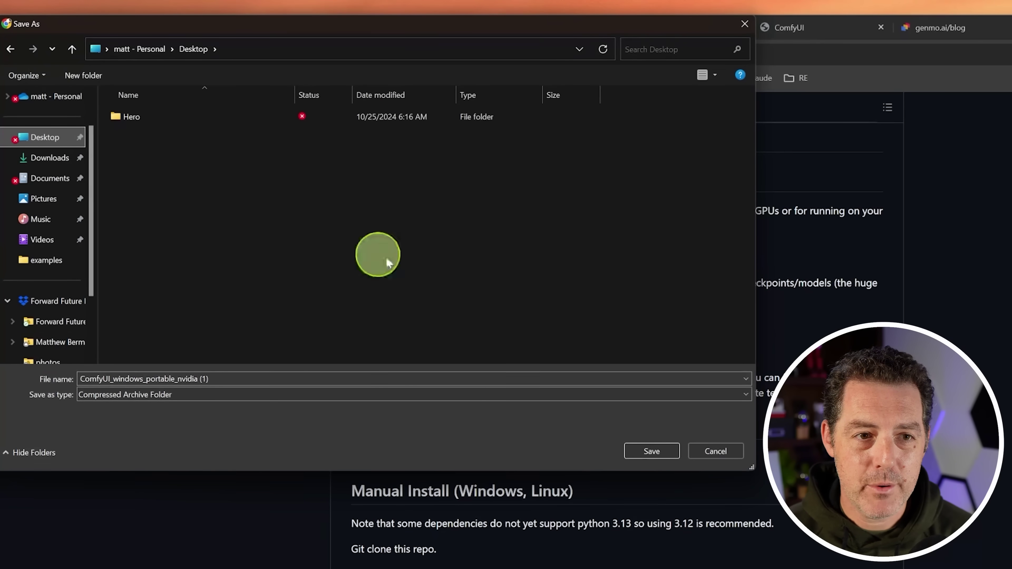
click(652, 451)
click(204, 96)
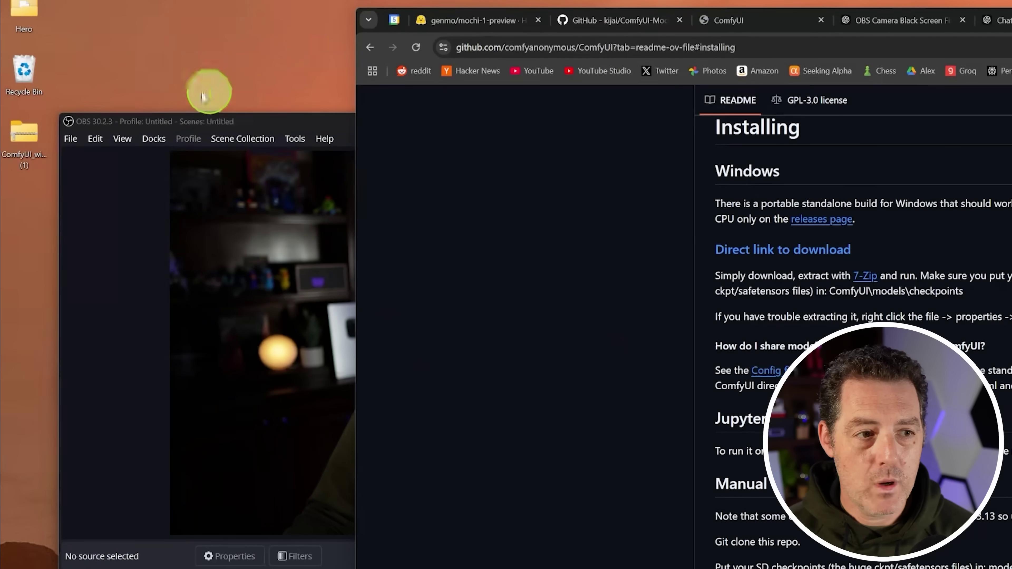
- Extract the ComfyUI zip and launch run_nvidia_gpu from ComfyUI_windows_portable
right_click(29, 137)
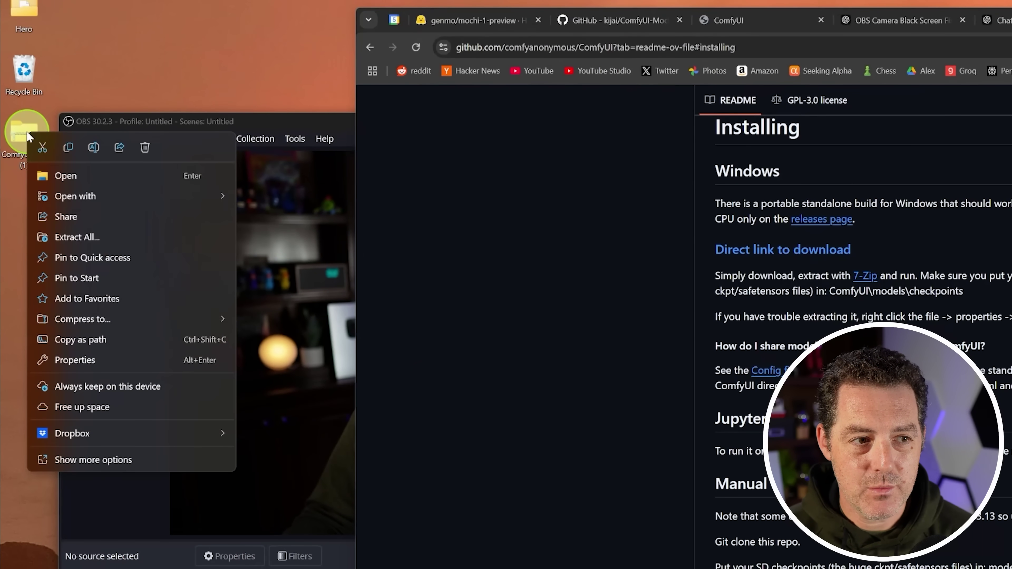
click(106, 234)
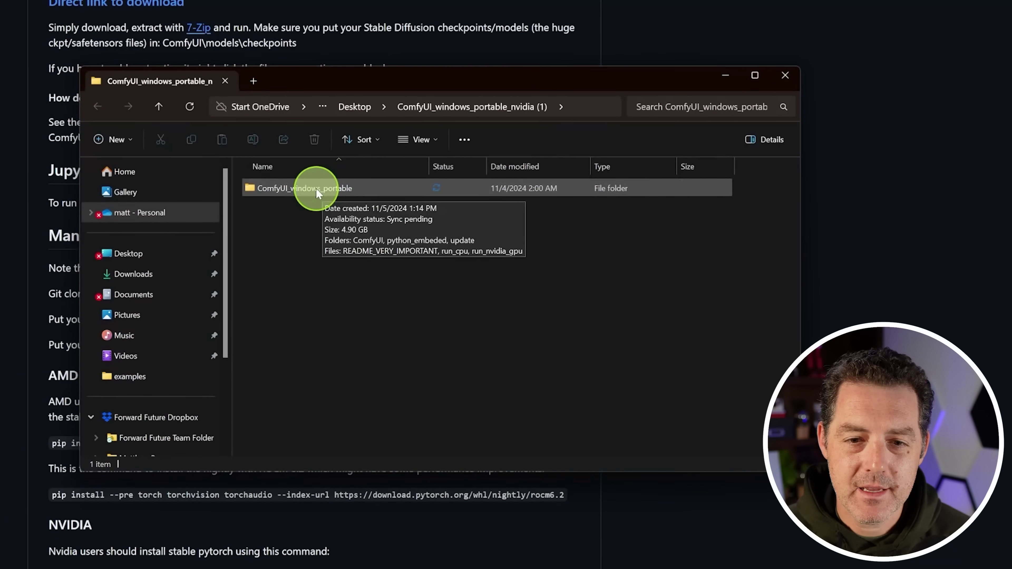
double_click(323, 191)
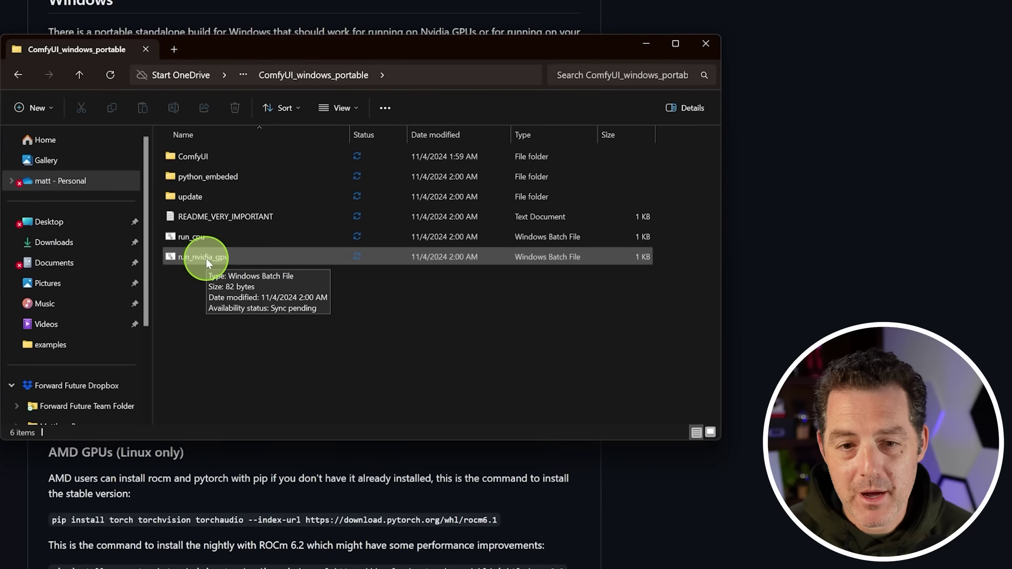
click(267, 258)
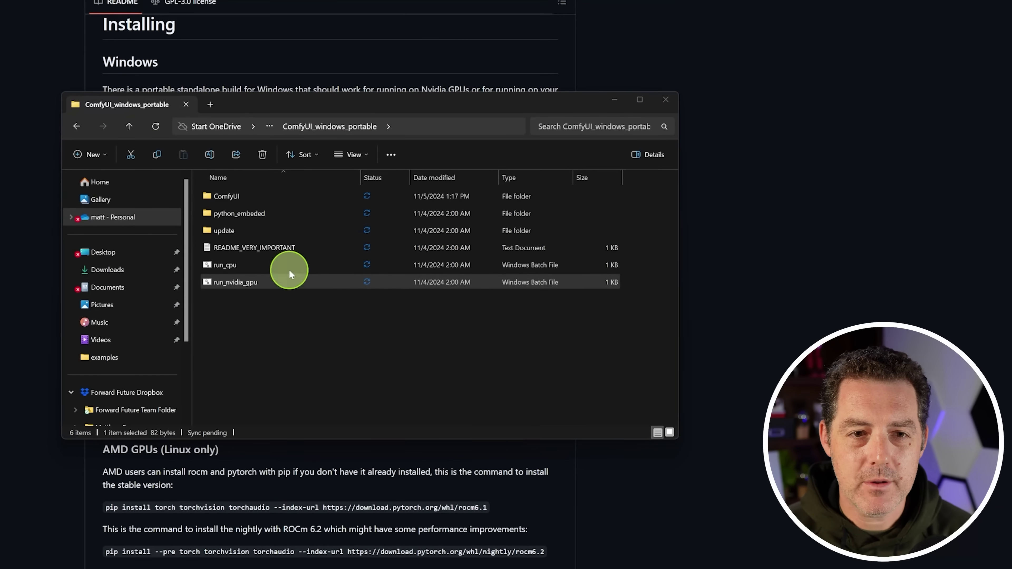
double_click(287, 282)
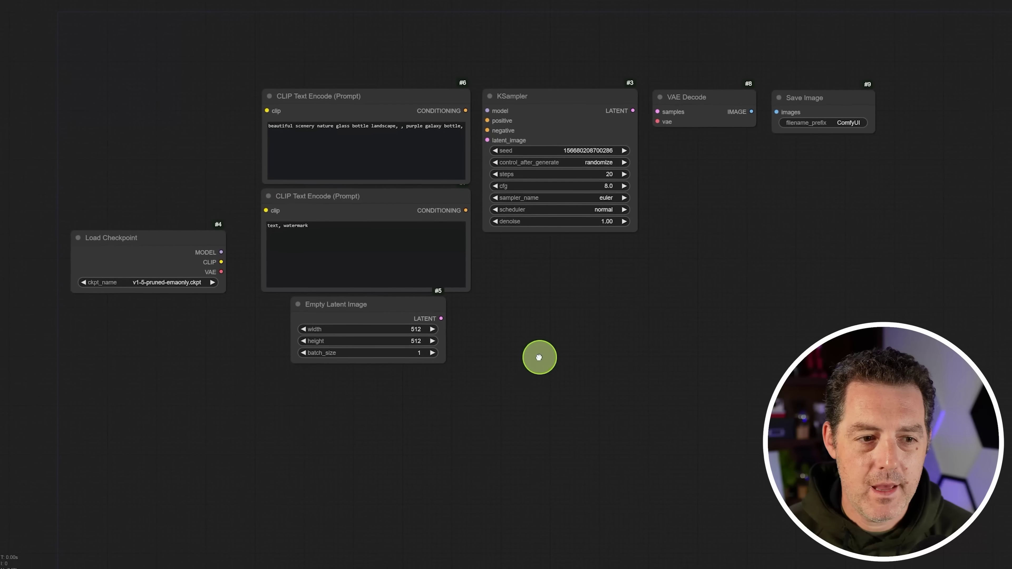
drag(539, 357, 536, 358)
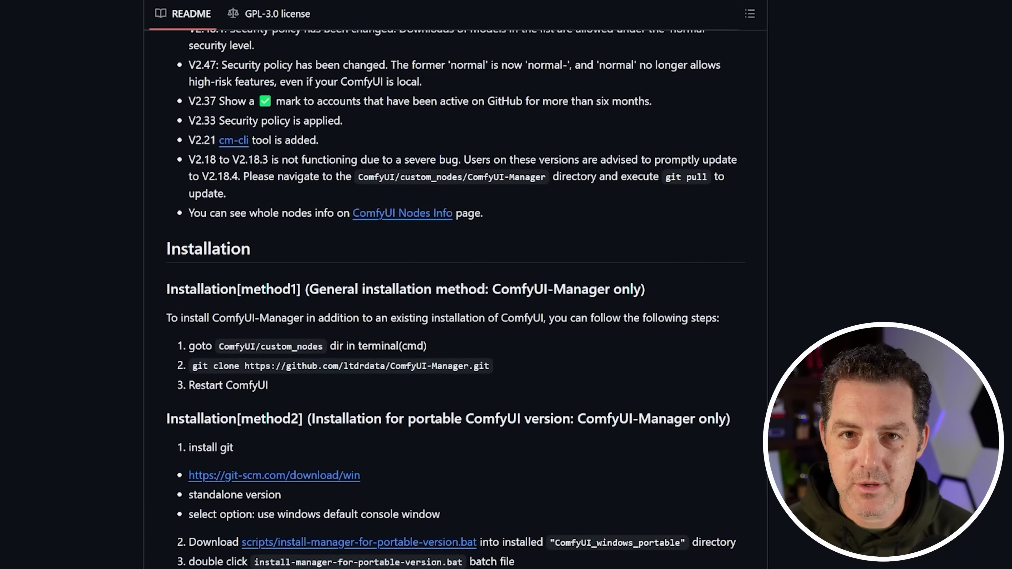
- Copy the ComfyUI-Manager HTTPS clone URL from the Code menu
click(725, 157)
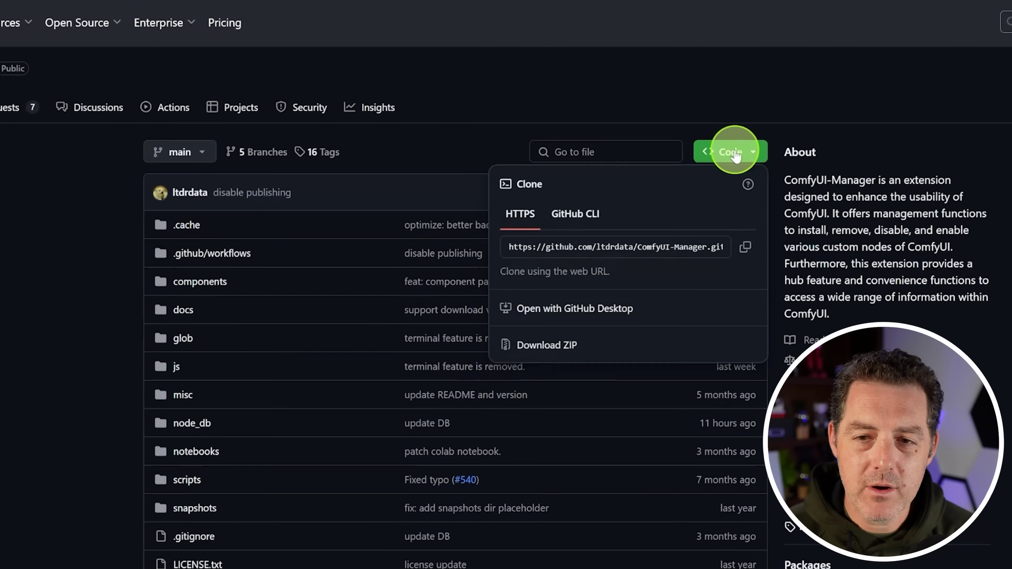
click(747, 247)
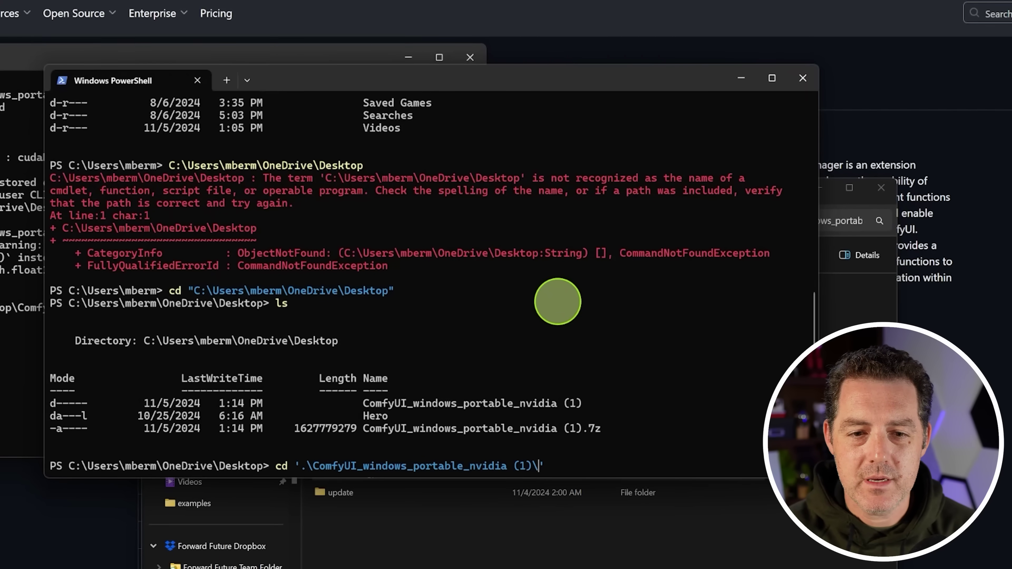
- Navigate PowerShell into ComfyUI_windows_portable\ComfyUI\custom_nodes
key(Return)
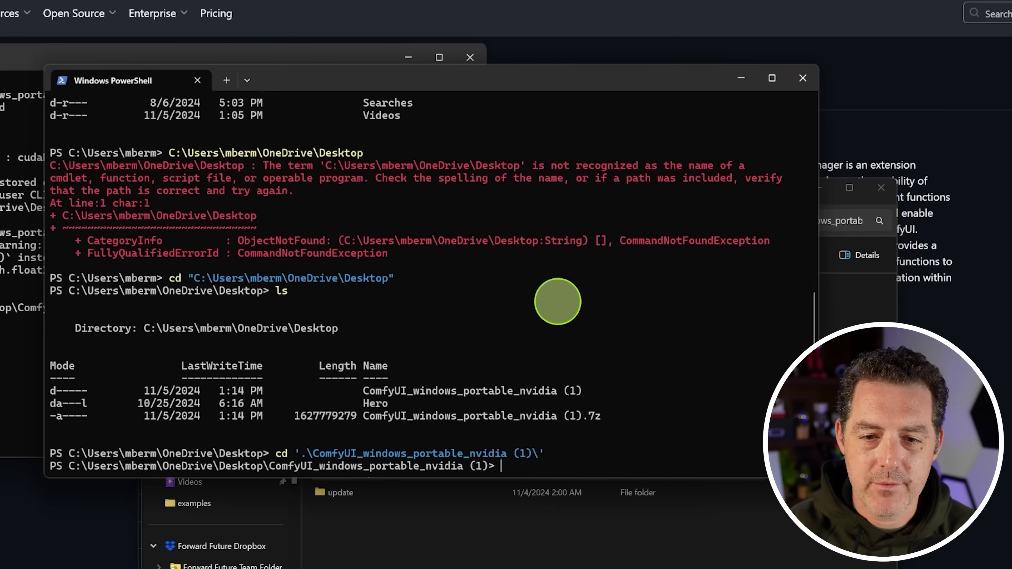
text(ls)
key(Return)
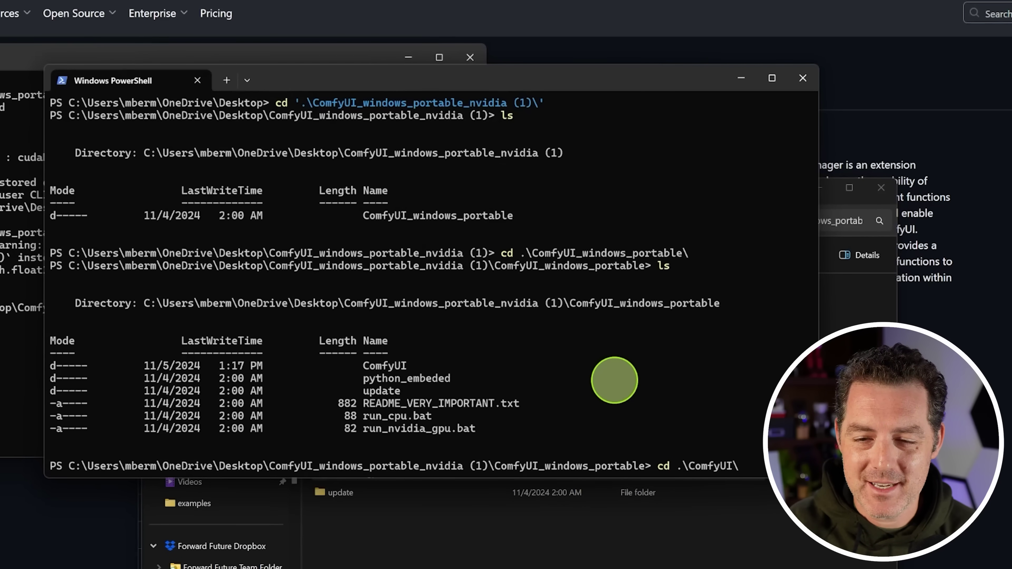
key(Return)
text(ls)
key(Return)
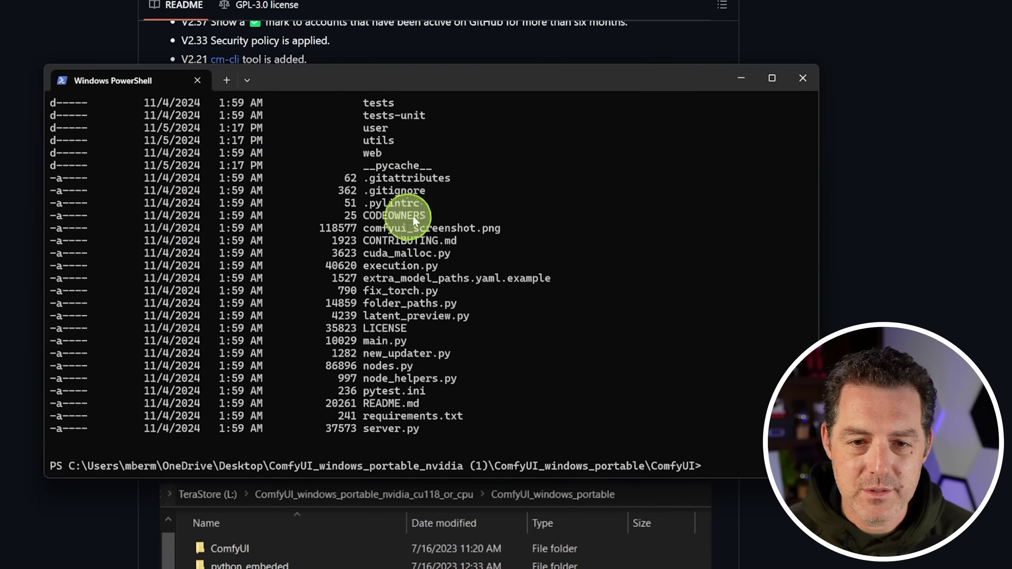
text(cd .\custom_nodes\)
key(Return)
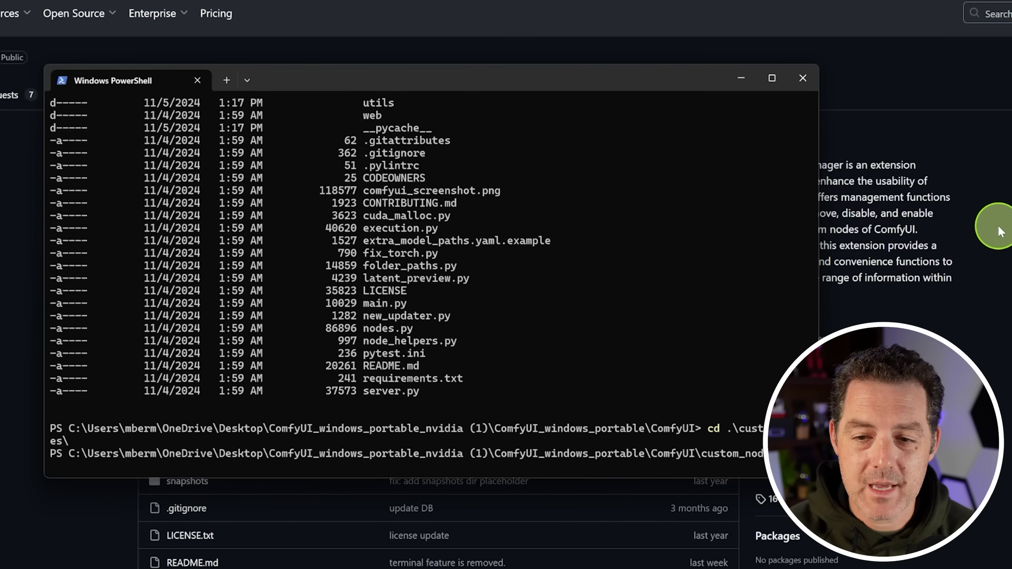
- Run git clone with the pasted ComfyUI-Manager repository URL
text(git clo)
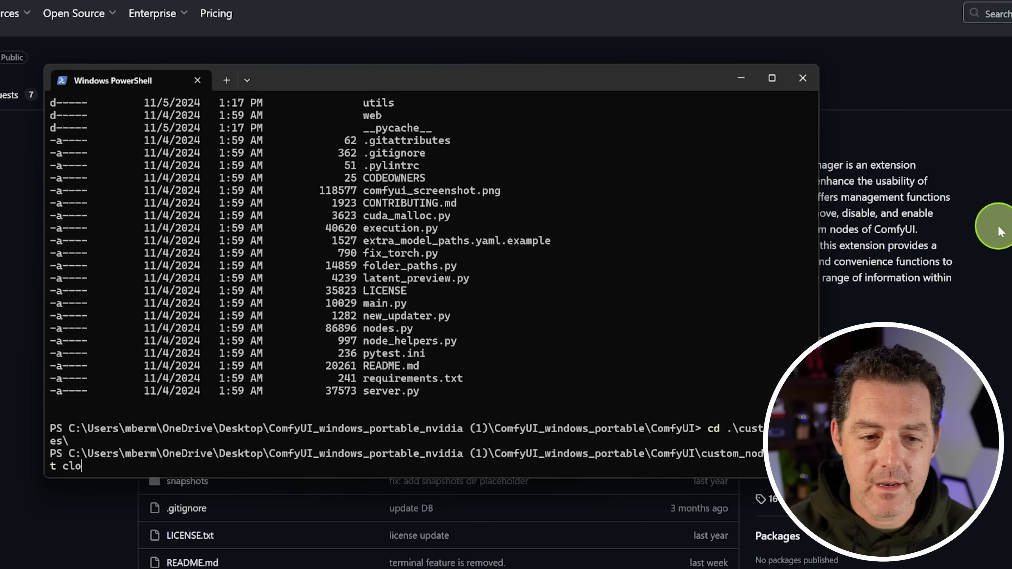
text(ne)
key(ctrl+v)
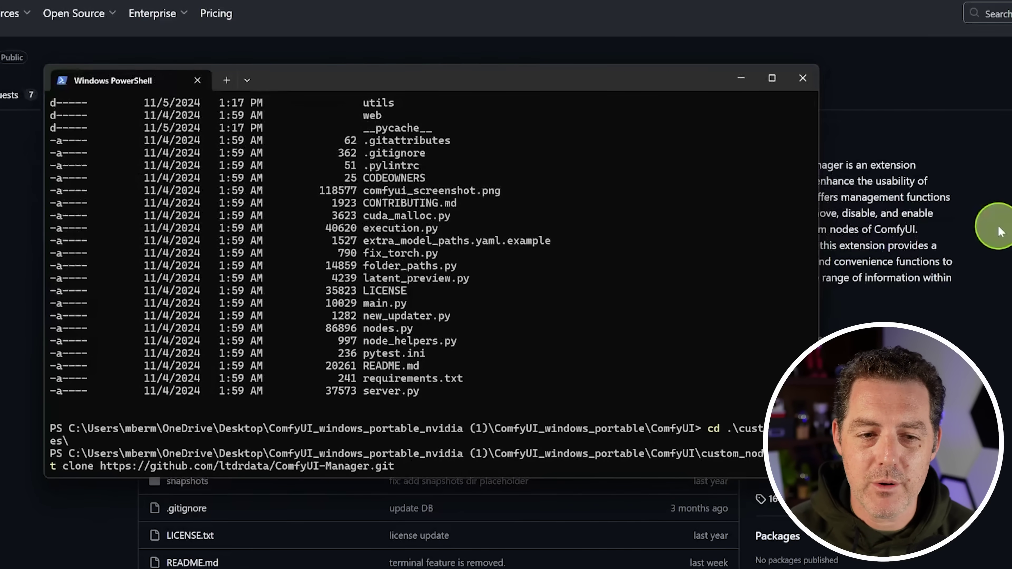
key(Return)
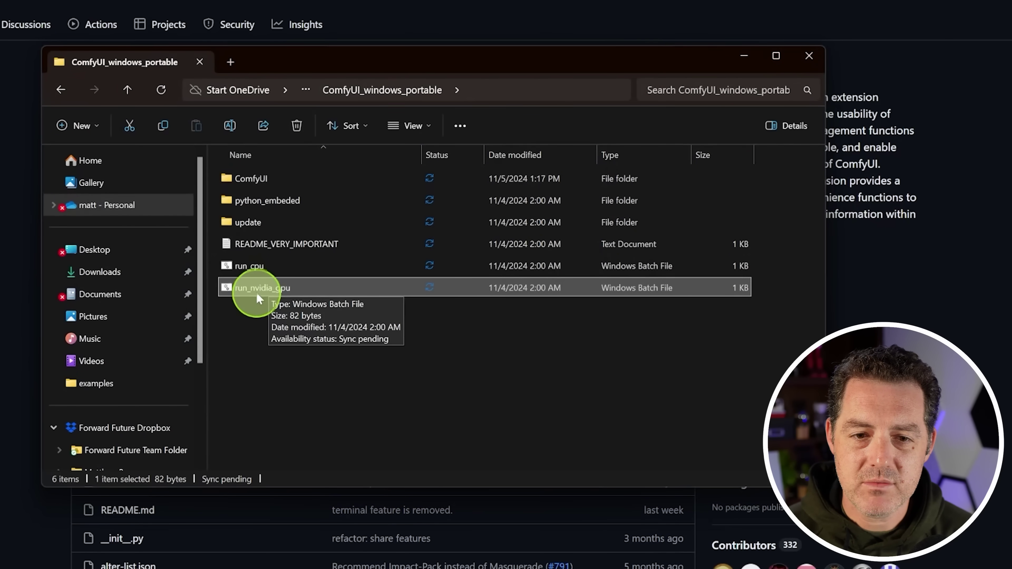
- Relaunch run_nvidia_gpu and bring up the new ComfyUI Manager panel
double_click(257, 289)
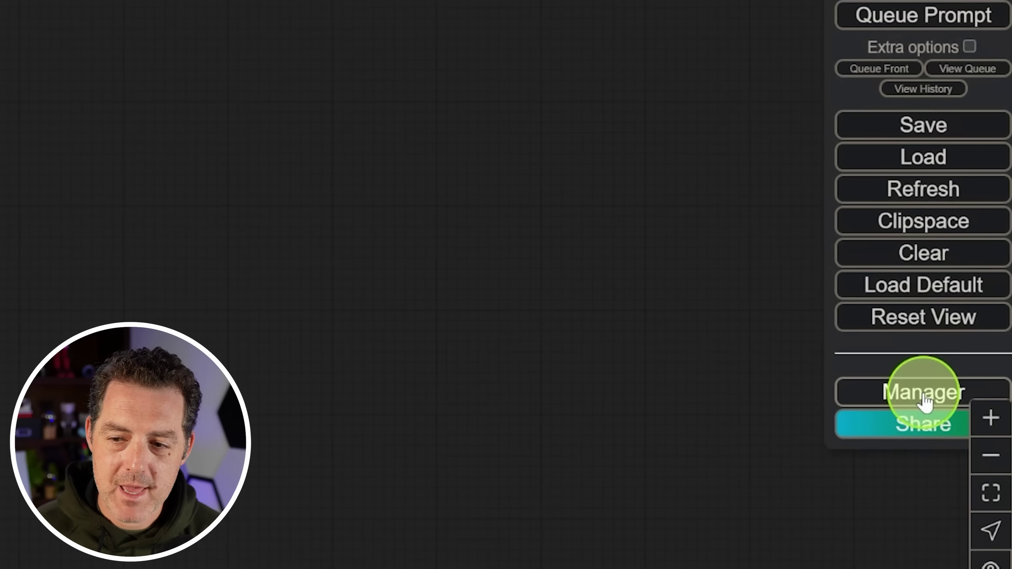
click(924, 397)
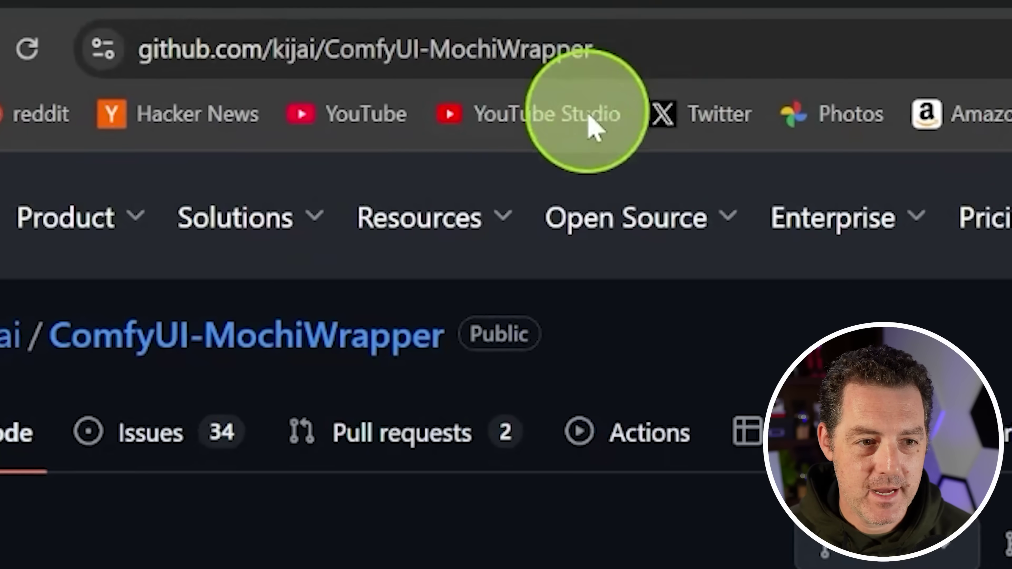
- Copy the ComfyUI-MochiWrapper HTTPS clone URL from the Code menu
mouse_move(227, 26)
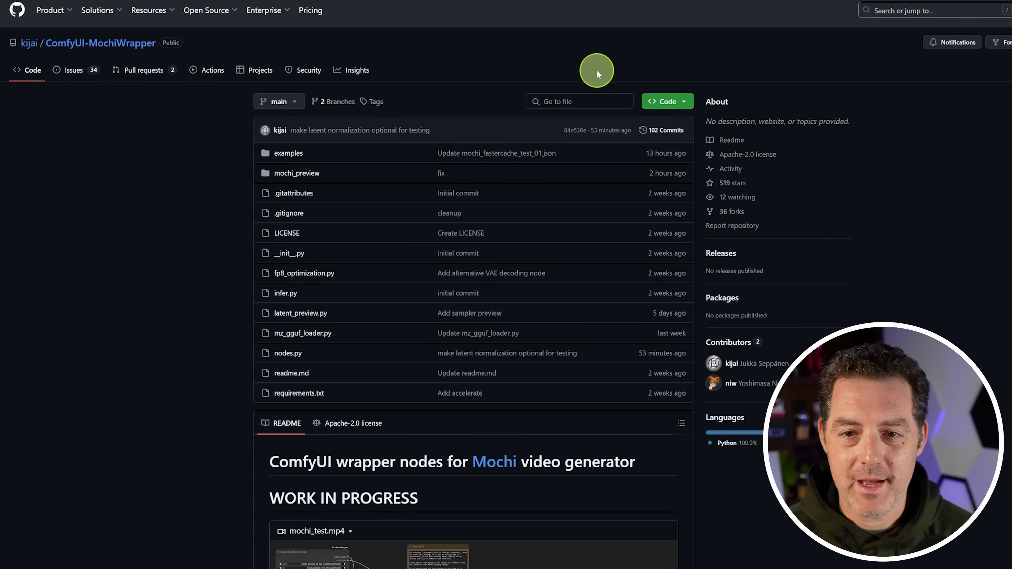
click(667, 104)
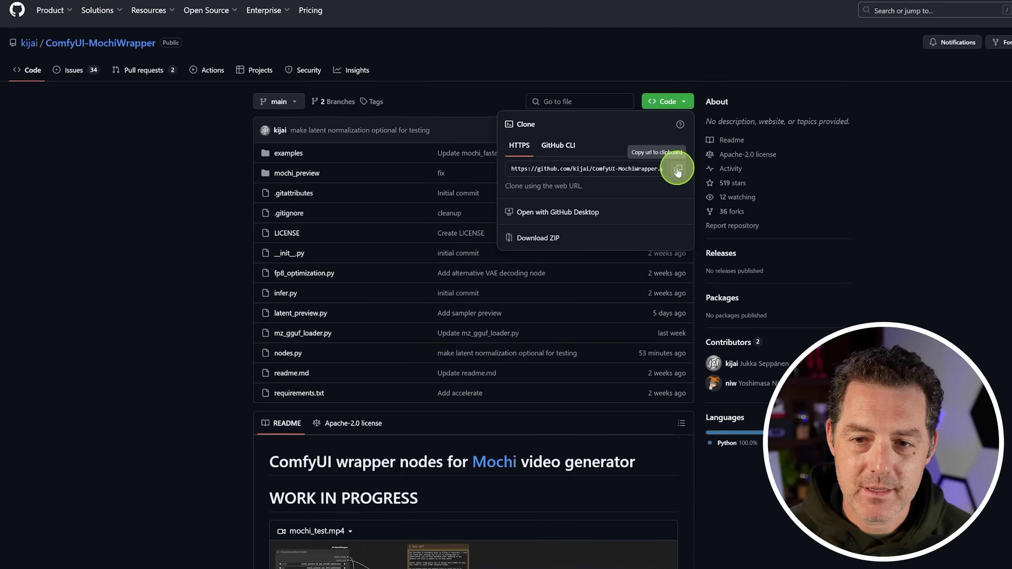
click(677, 172)
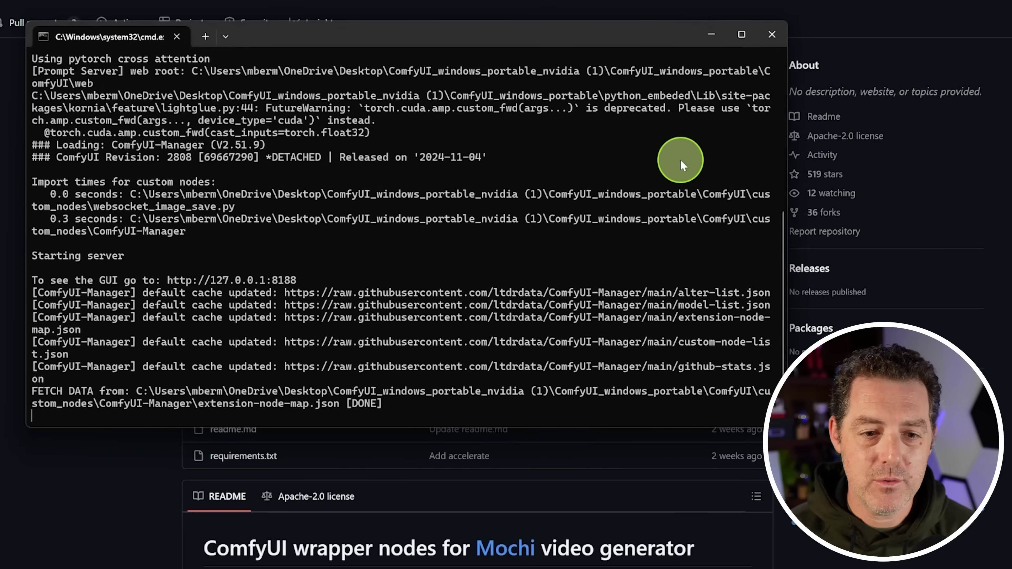
- Stop the server, git clone ComfyUI-MochiWrapper into custom_nodes, and relaunch run_nvidia_gpu.bat
key(ctrl+c)
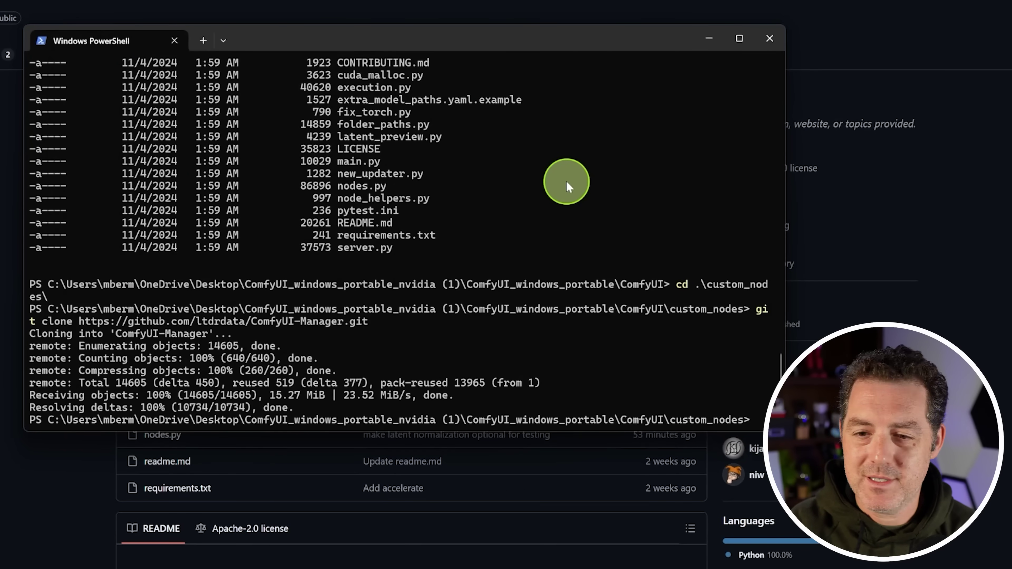
text(git)
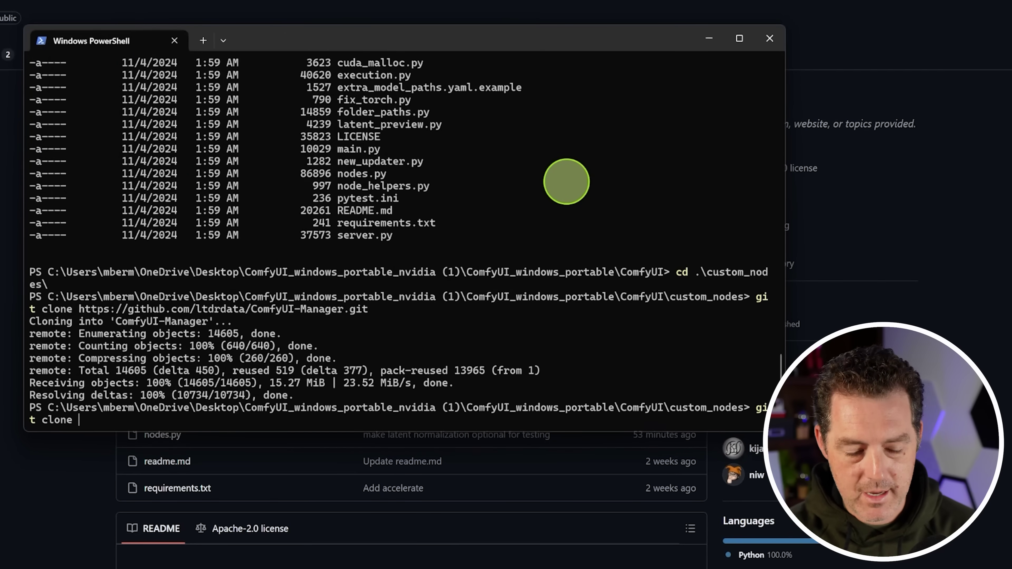
text( clone)
key(ctrl+v)
key(Return)
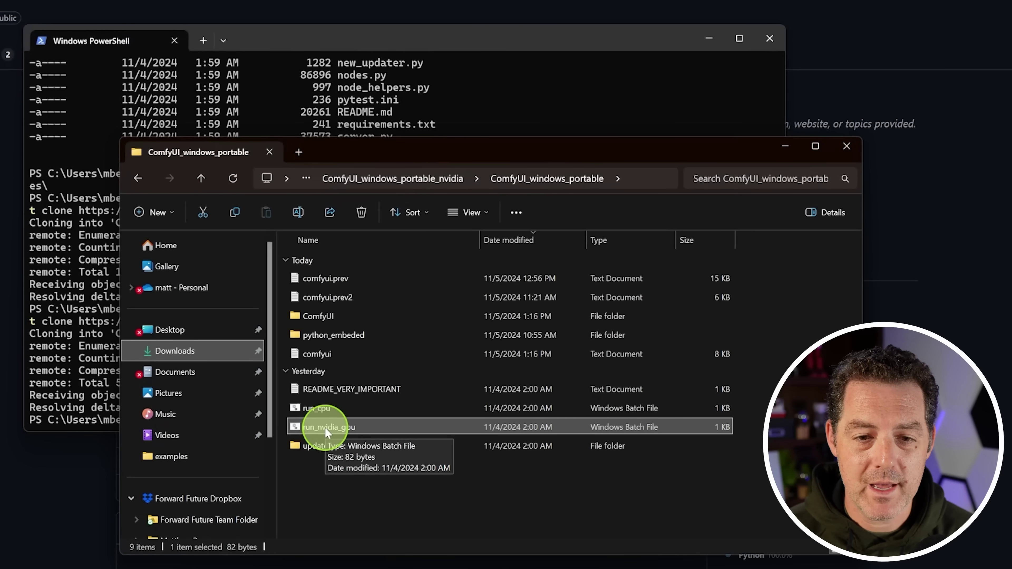
double_click(325, 428)
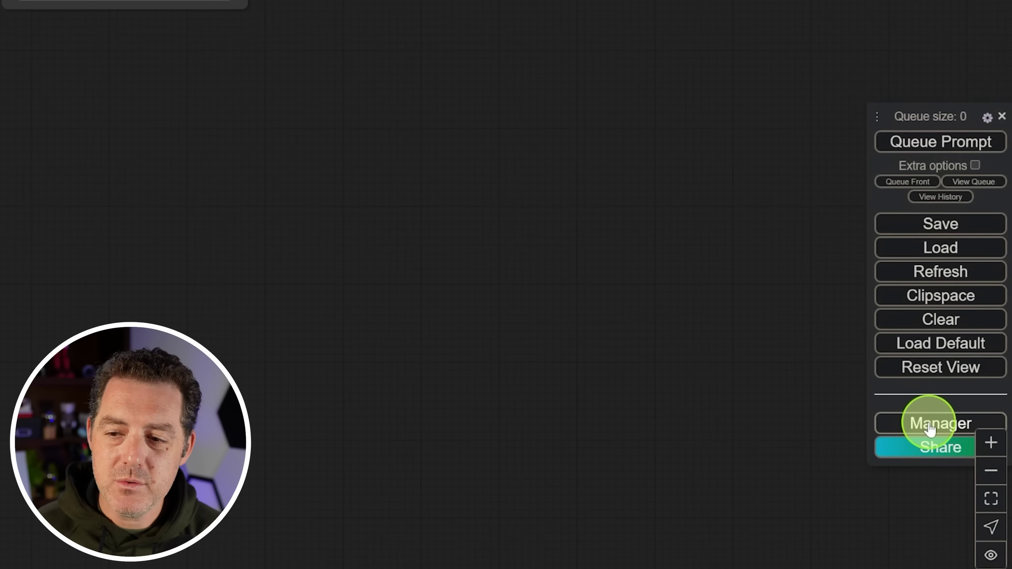
- Search the Custom Nodes Manager for 'video' and then 'kjnod' to find KJNodes
click(936, 422)
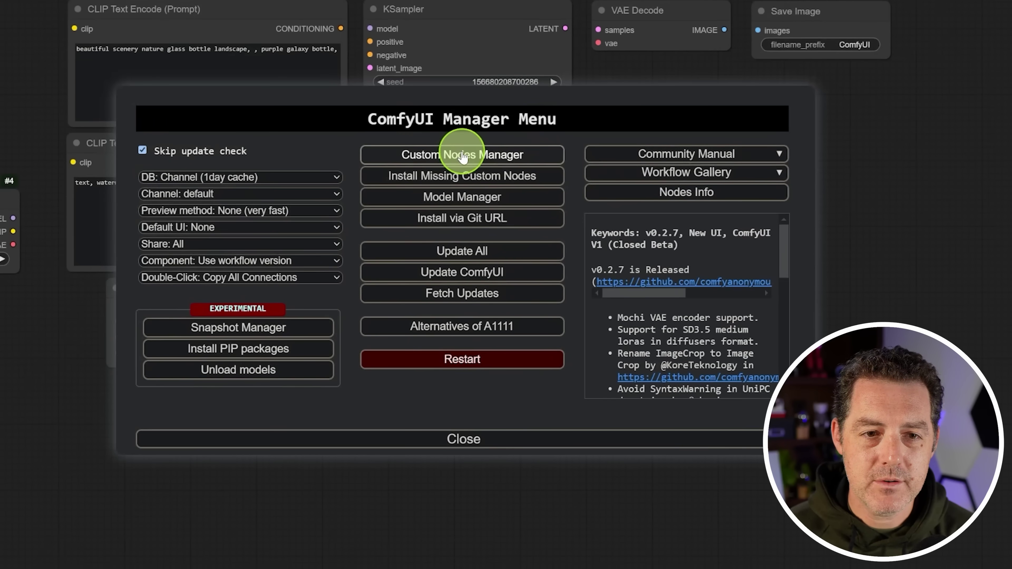
click(462, 157)
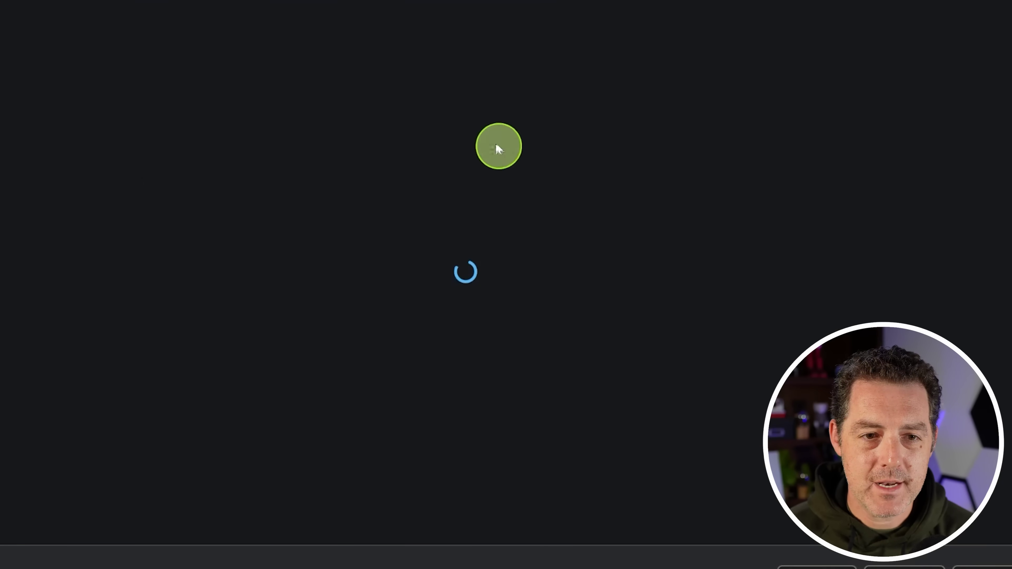
click(267, 43)
text(video)
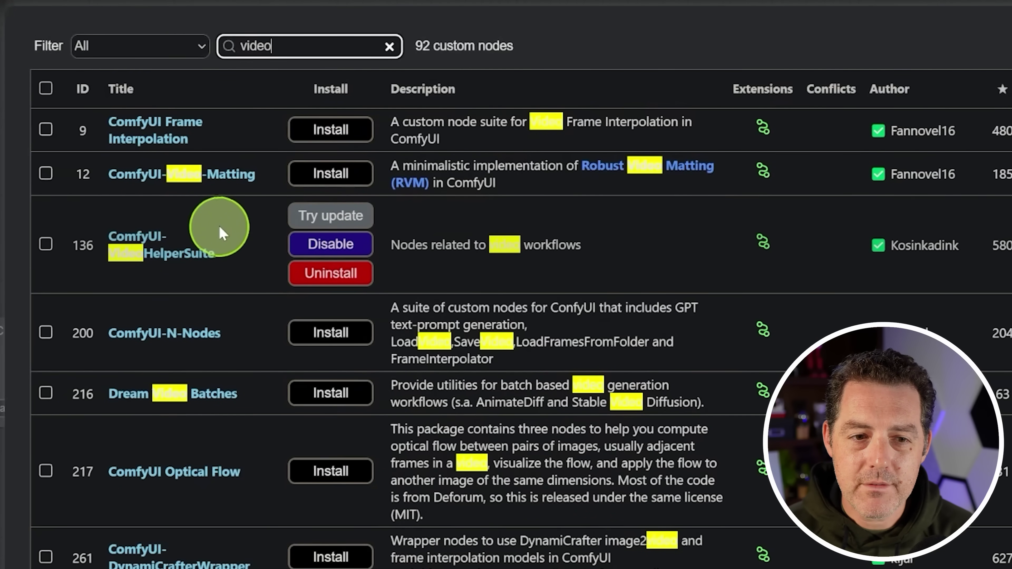
key(ctrl+a)
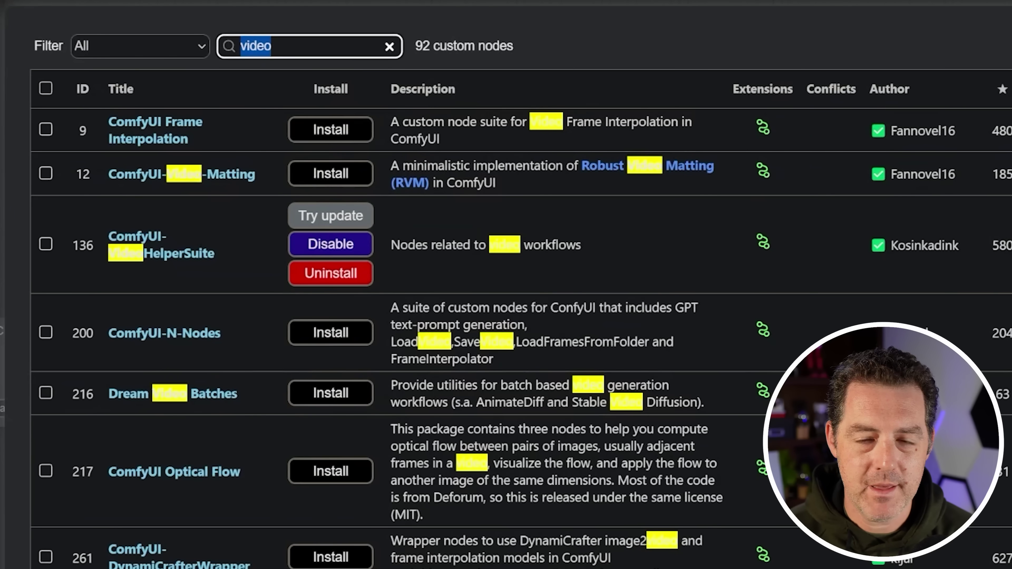
click(305, 45)
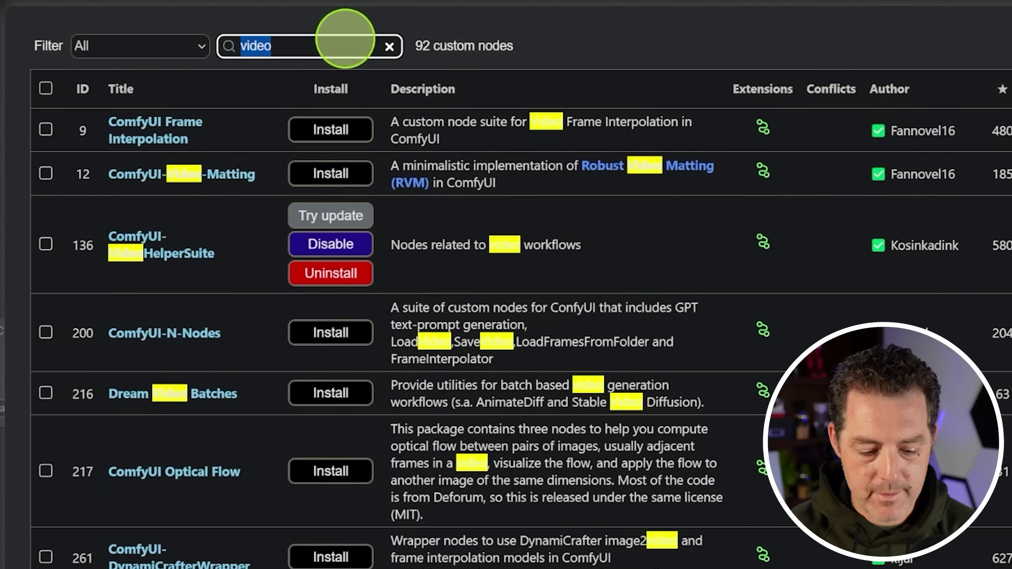
text(kjnod)
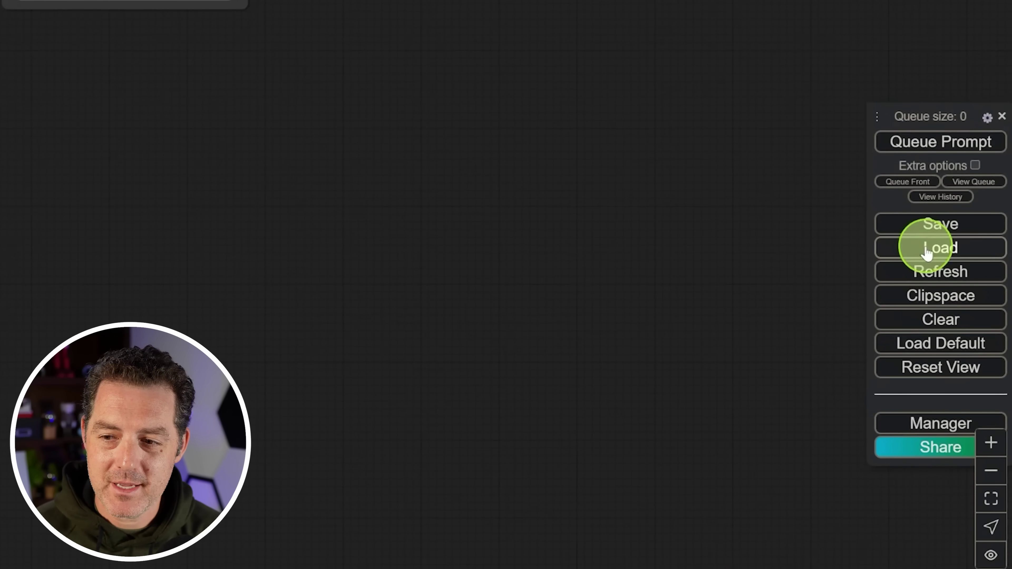
- Load mochi_example_49_frames_16GB.json from ComfyUI-MochiWrapper/examples
click(936, 245)
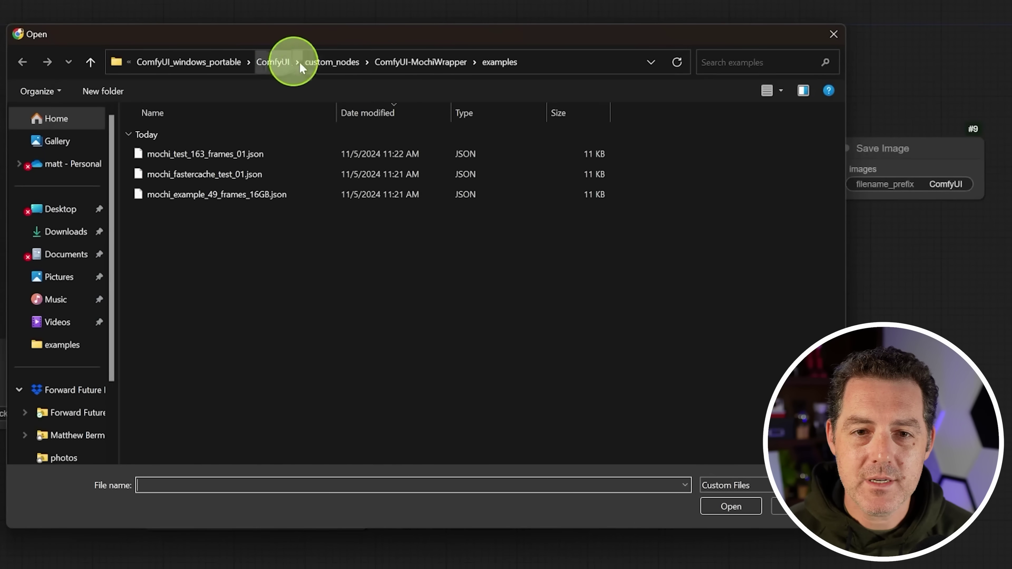
click(445, 61)
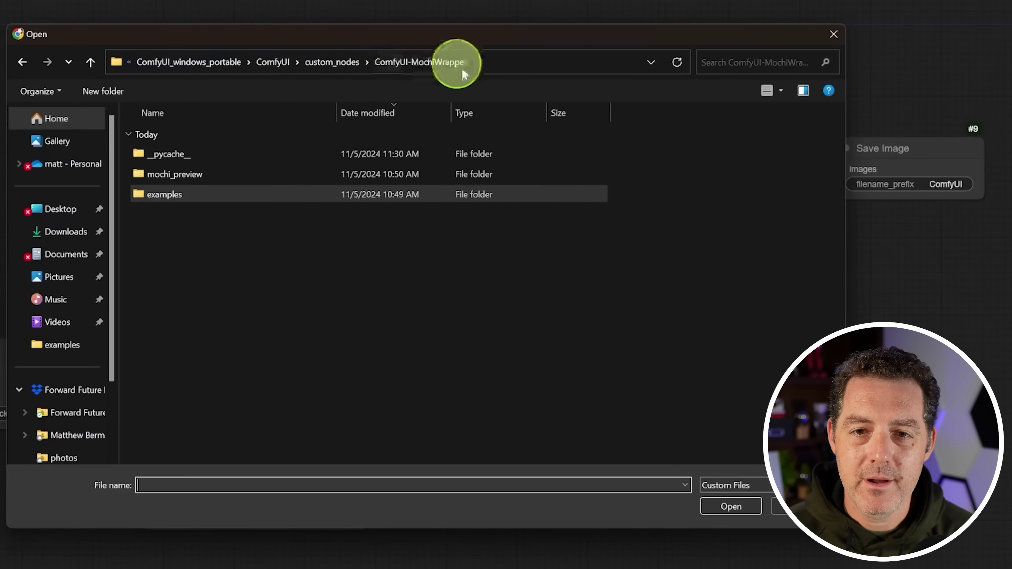
double_click(166, 198)
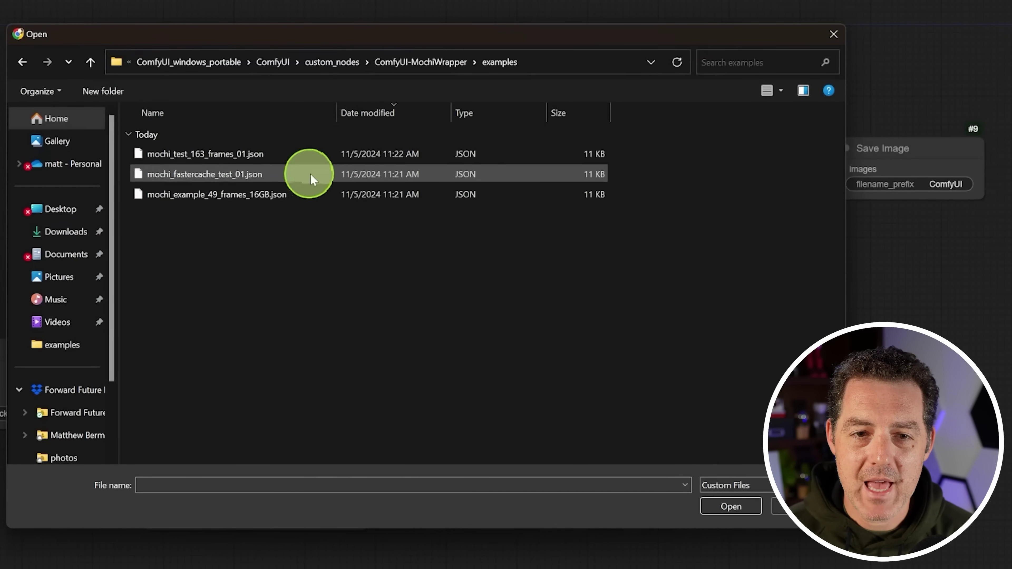
click(225, 194)
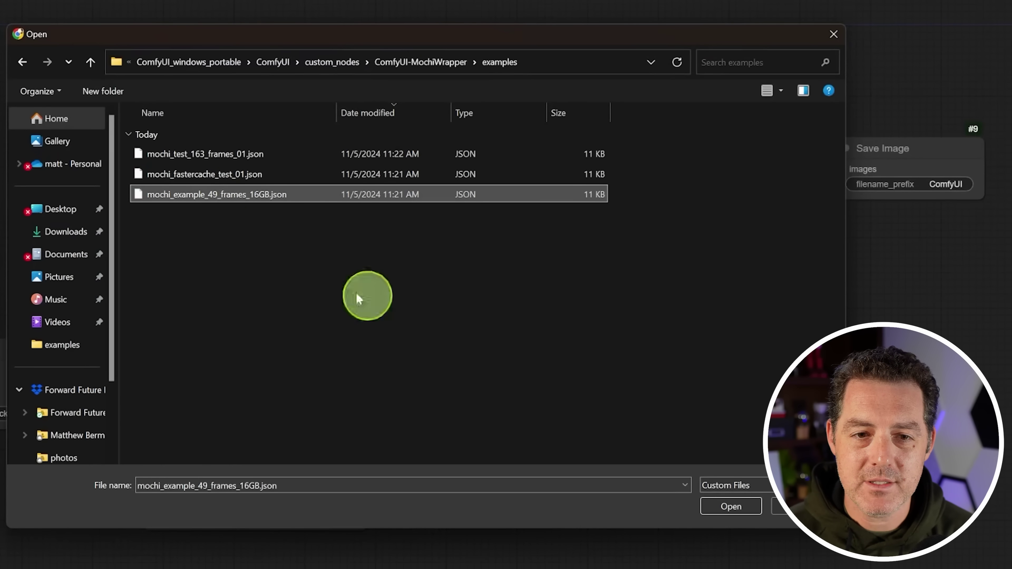
click(726, 512)
drag(745, 554, 388, 486)
scroll(677, 565, down, 4)
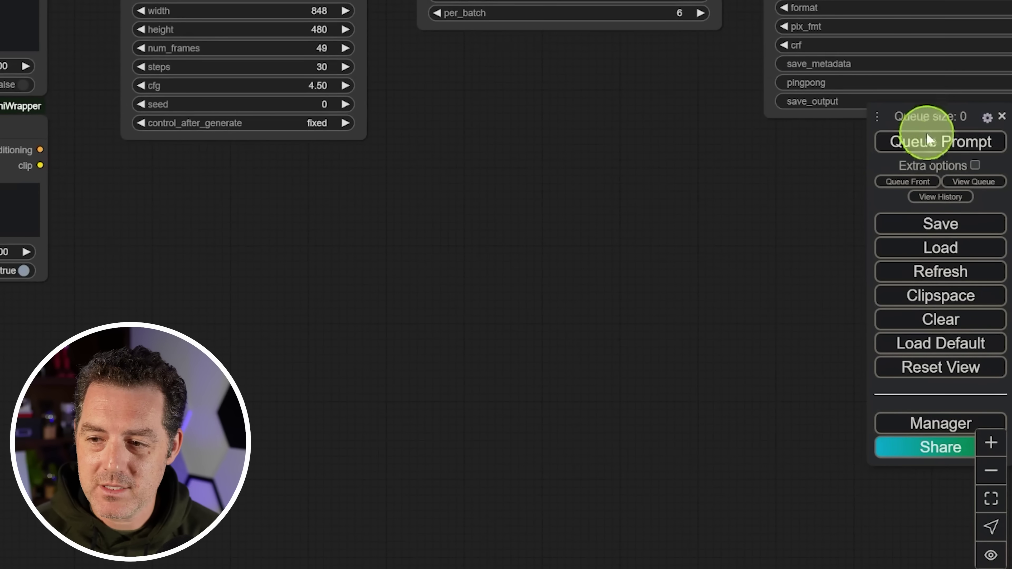
- Queue the Mochi workflow to generate the red panda clip
click(930, 142)
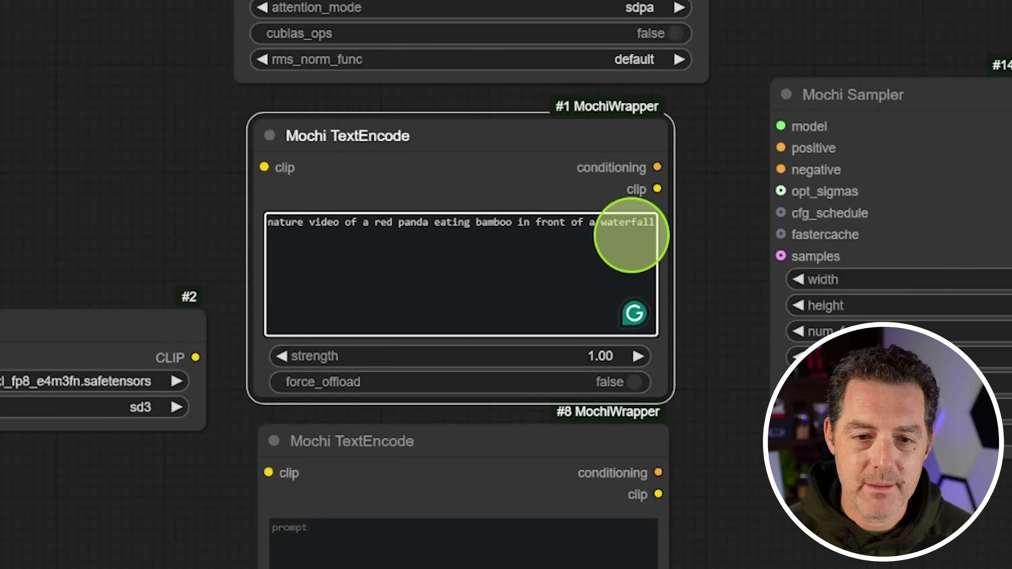
- Queue the red panda workflow and follow sampling in the server console to 19 of 30 steps
click(942, 138)
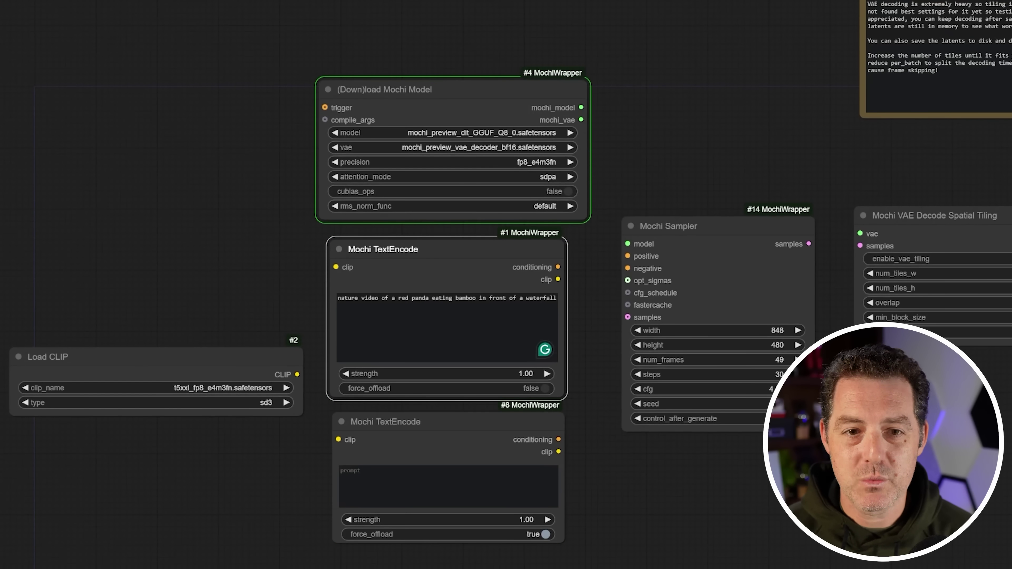
key(alt+Tab)
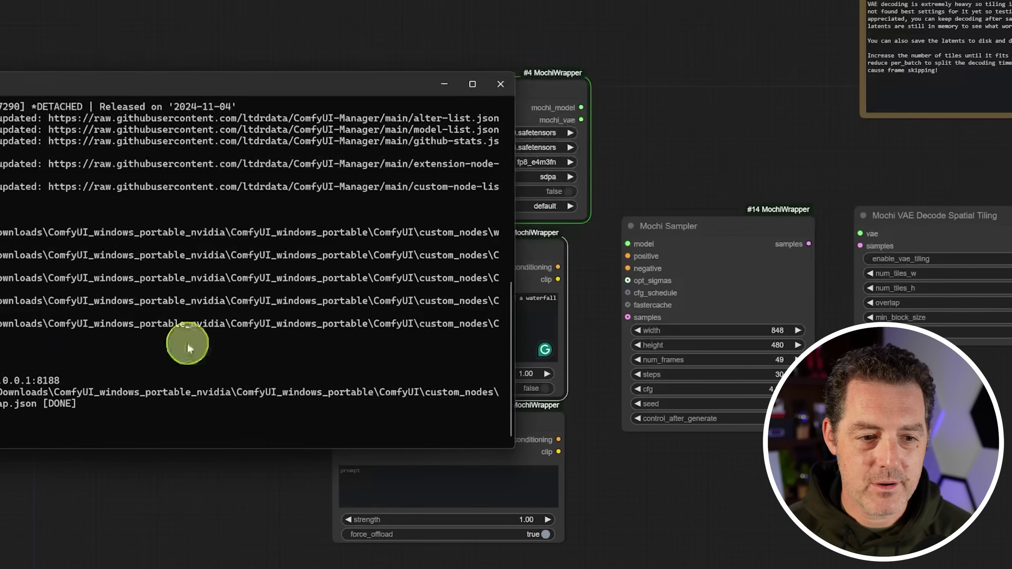
drag(210, 91, 429, 46)
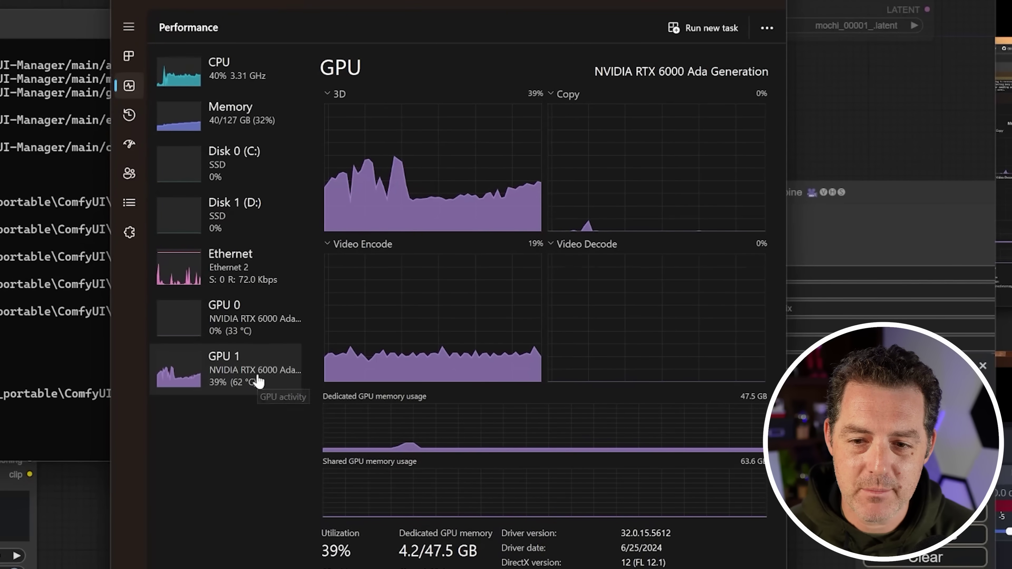
click(599, 241)
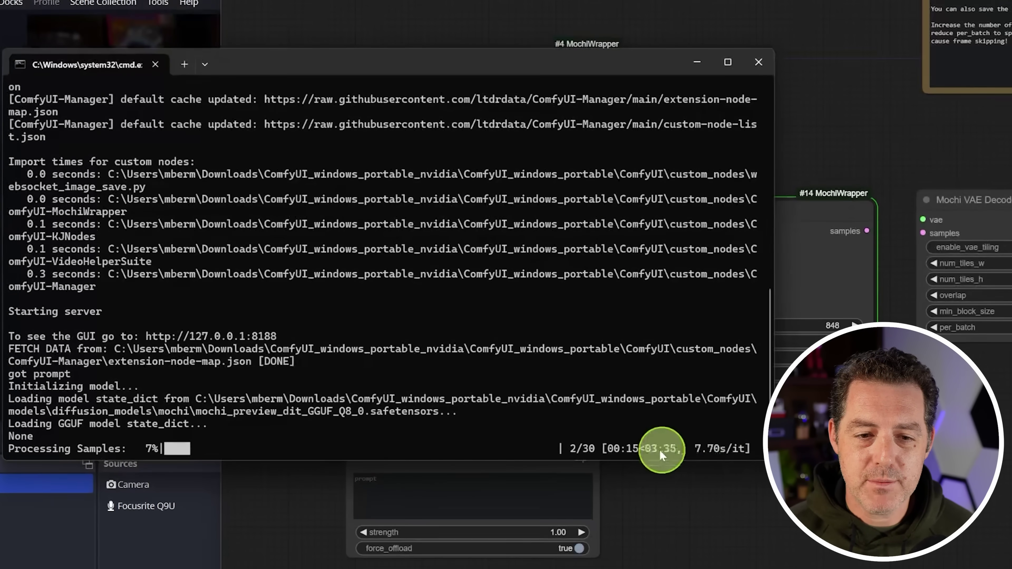
drag(641, 453, 680, 452)
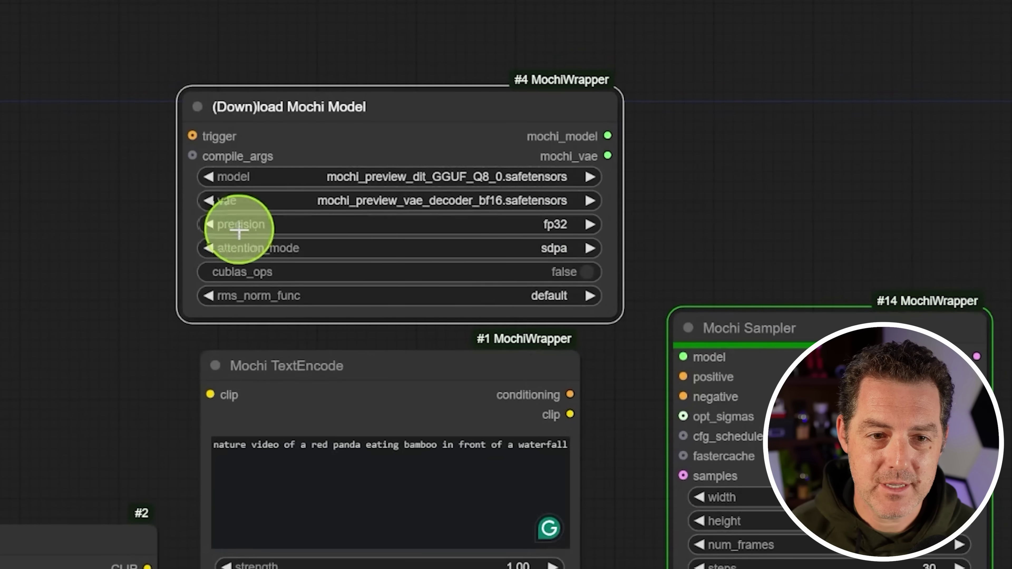
- Change the (Down)load Mochi Model node's precision from fp32 to fp16
click(208, 224)
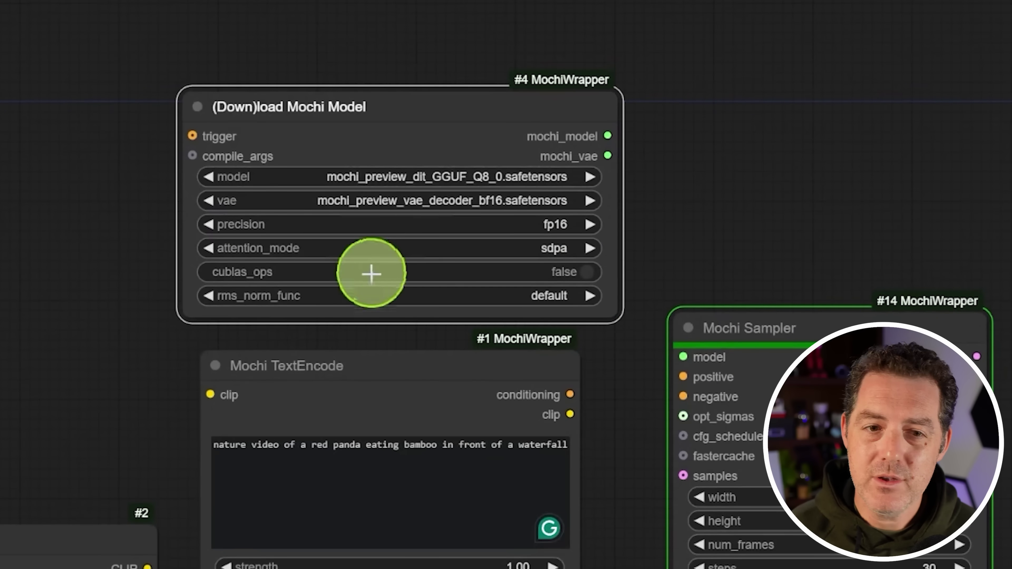